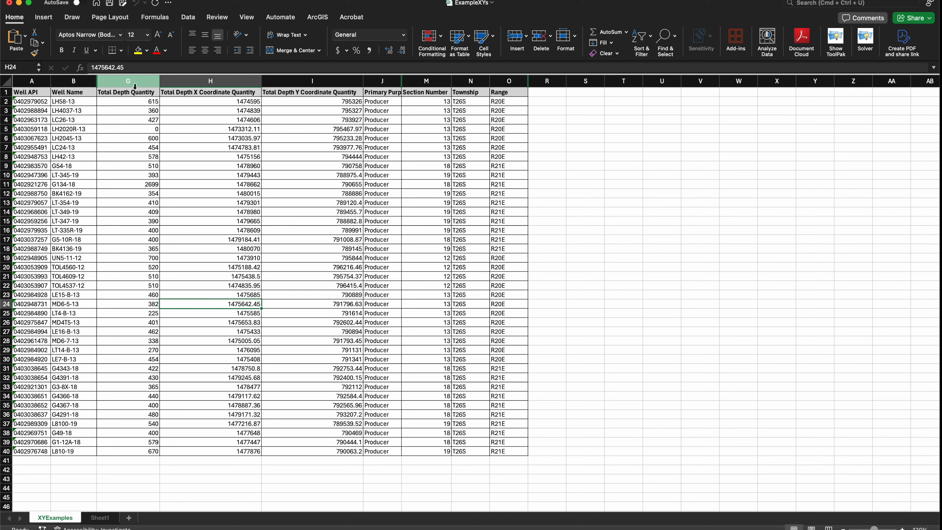
Review the well table's Total Depth Quantity, X and Y coordinate, and Primary Purpose columns.
{"action": "left_click", "coordinate": [135, 84]}
{"action": "left_click", "coordinate": [222, 81]}
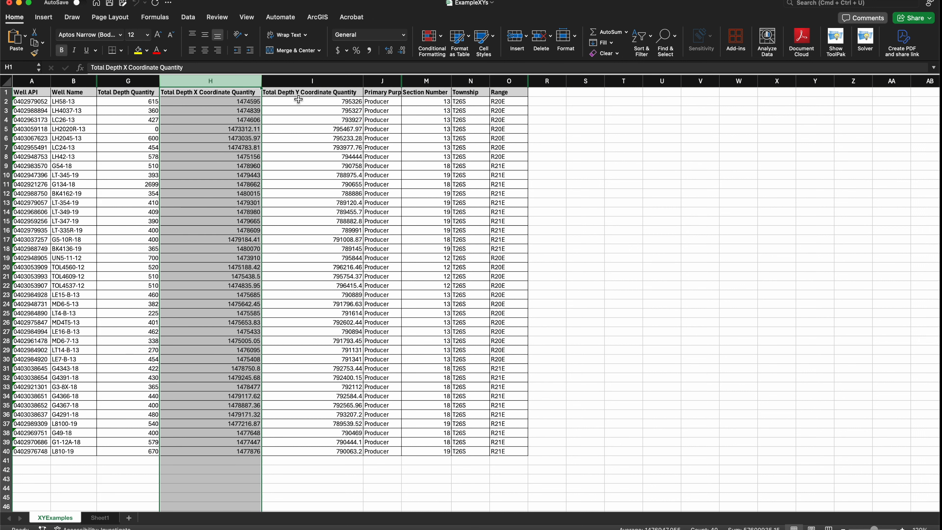
{"action": "left_click", "coordinate": [333, 83]}
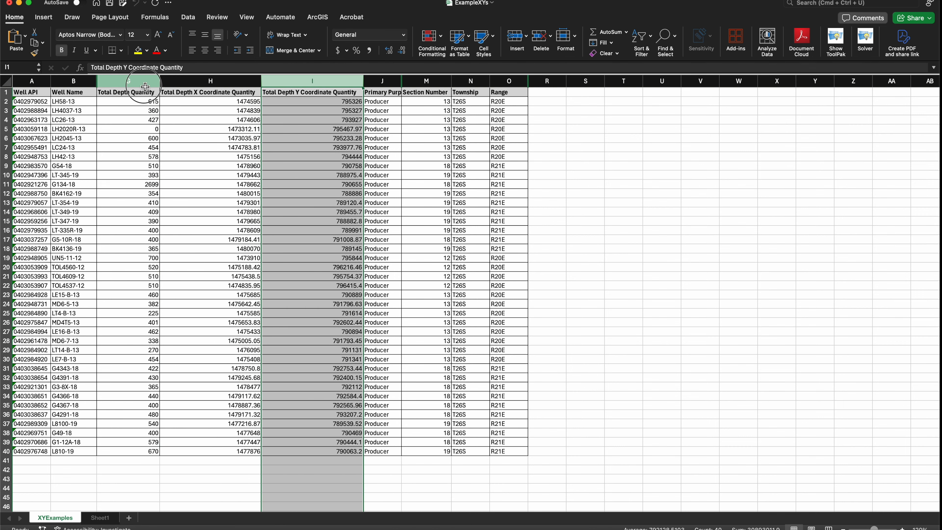
{"action": "left_click", "coordinate": [130, 82]}
{"action": "left_click", "coordinate": [387, 83]}
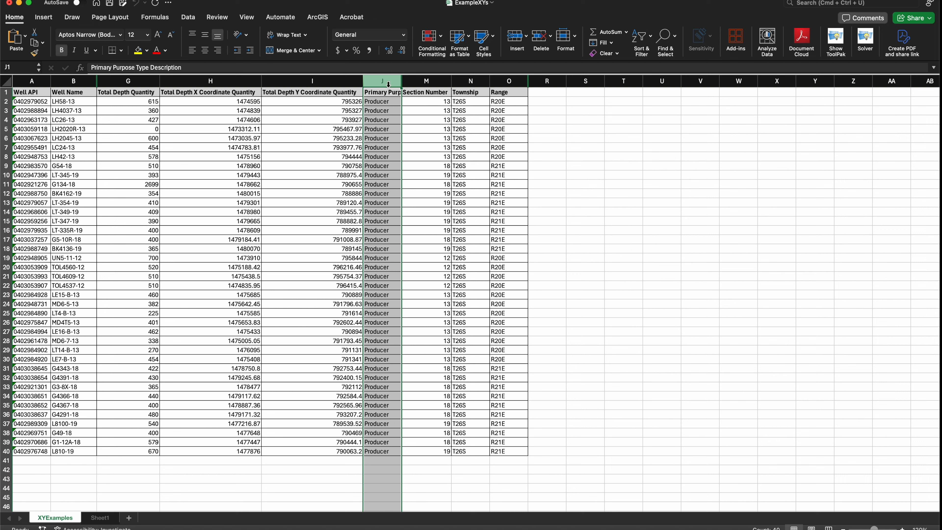
{"action": "left_click", "coordinate": [131, 103]}
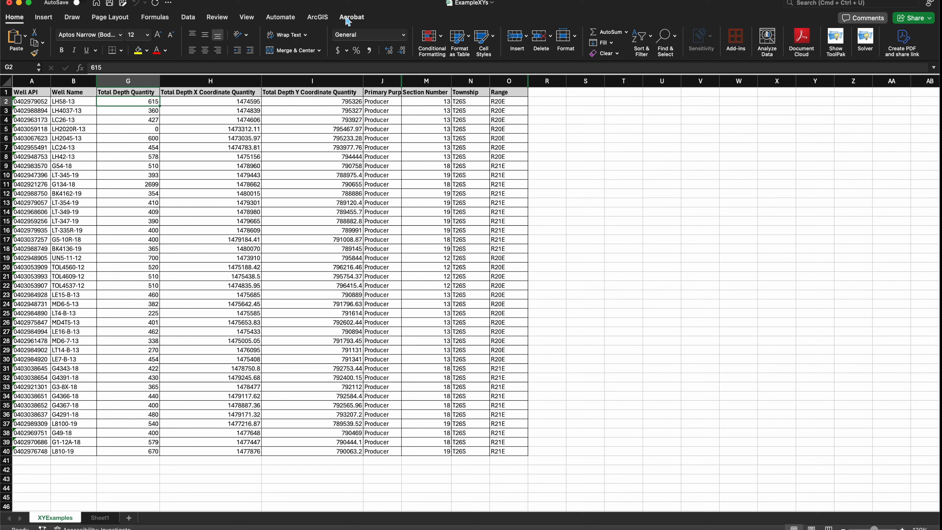
Show the ArcGIS map beside the sheet, leave the Add from Excel form and widen the map pane up to column O.
{"action": "left_click", "coordinate": [318, 18]}
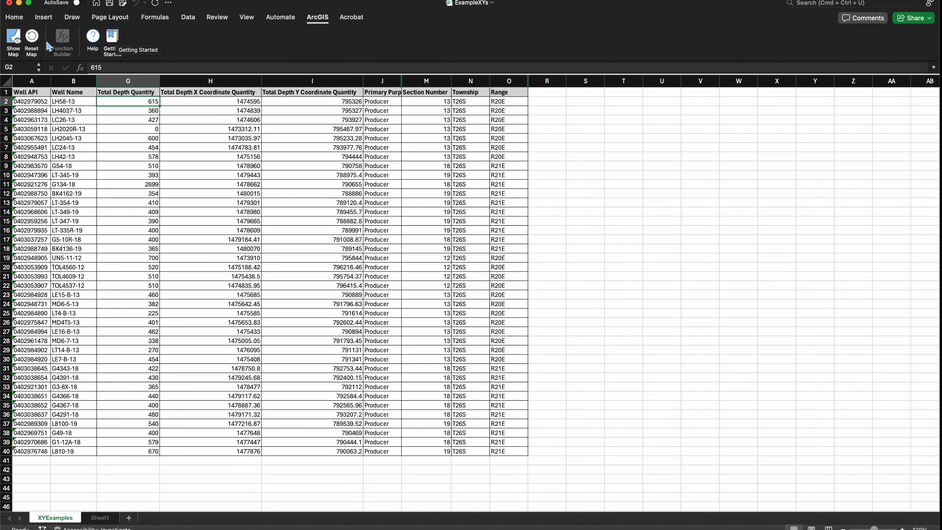
{"action": "left_click", "coordinate": [14, 39]}
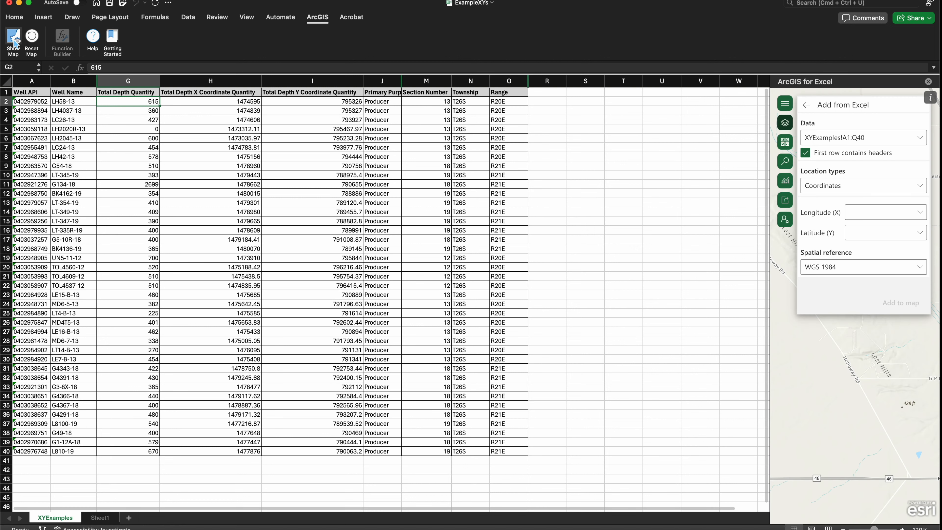
{"action": "left_click", "coordinate": [805, 106]}
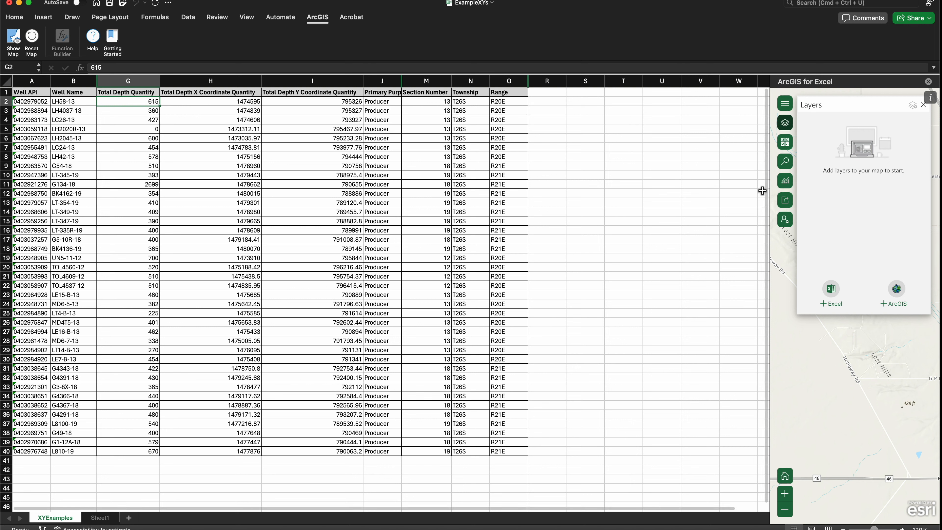
{"action": "left_click", "coordinate": [786, 104]}
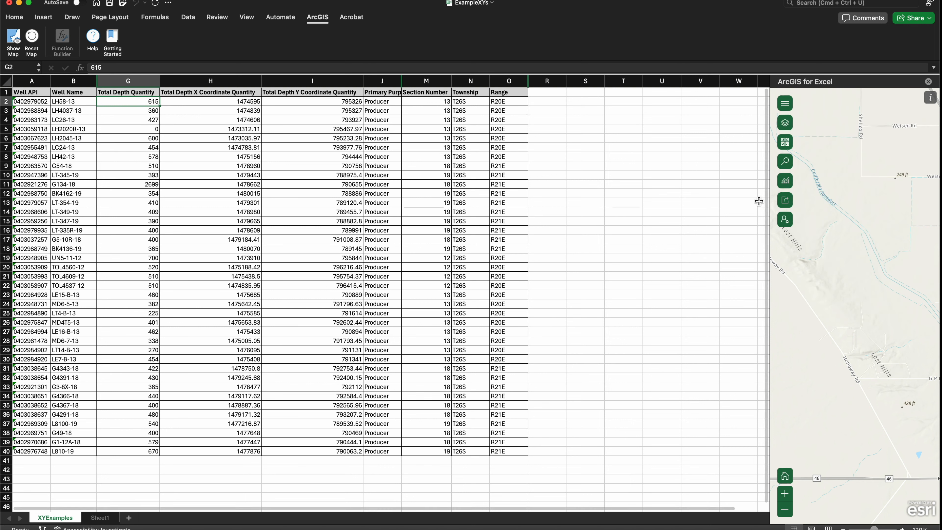
{"action": "left_click_drag", "start_coordinate": [766, 210], "coordinate": [534, 208]}
{"action": "left_click", "coordinate": [549, 105]}
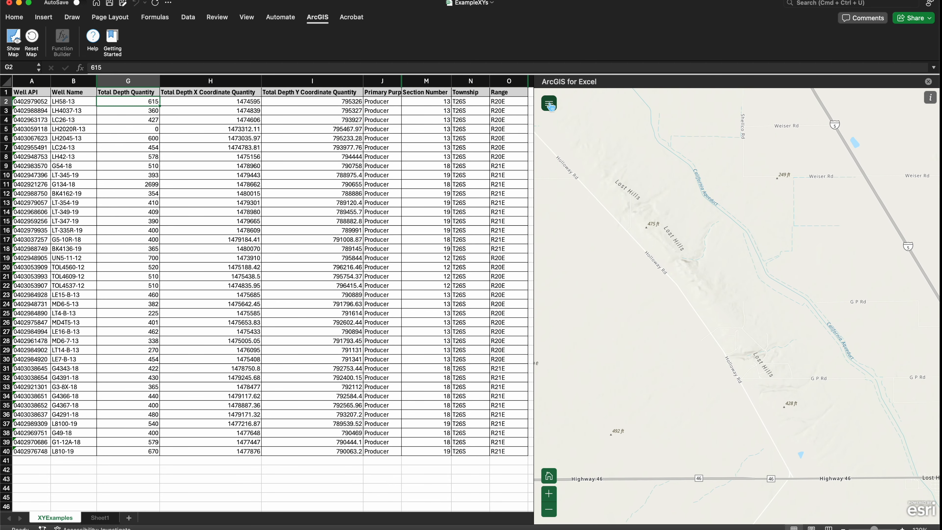
{"action": "left_click", "coordinate": [549, 105]}
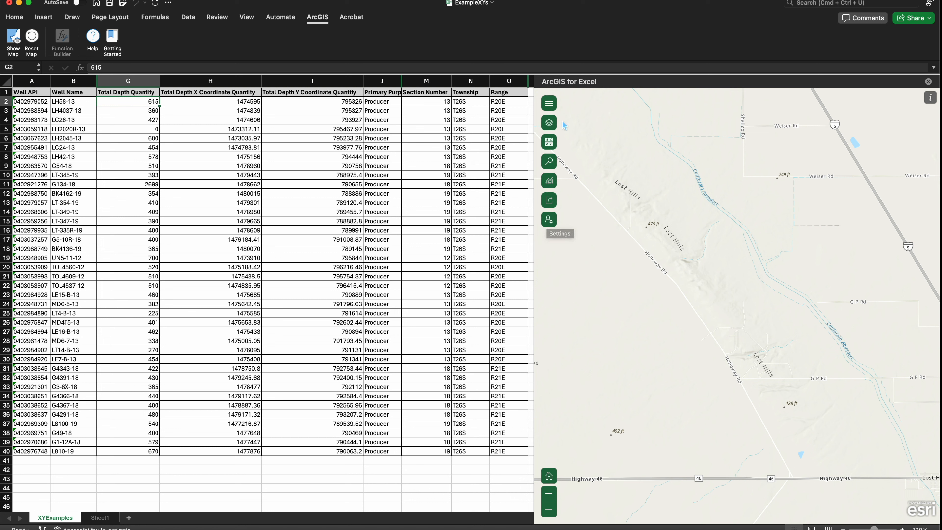
Start a new map layer from Excel using the X and Y coordinate columns, H and I, with Coordinates as the location type.
{"action": "left_click", "coordinate": [549, 123]}
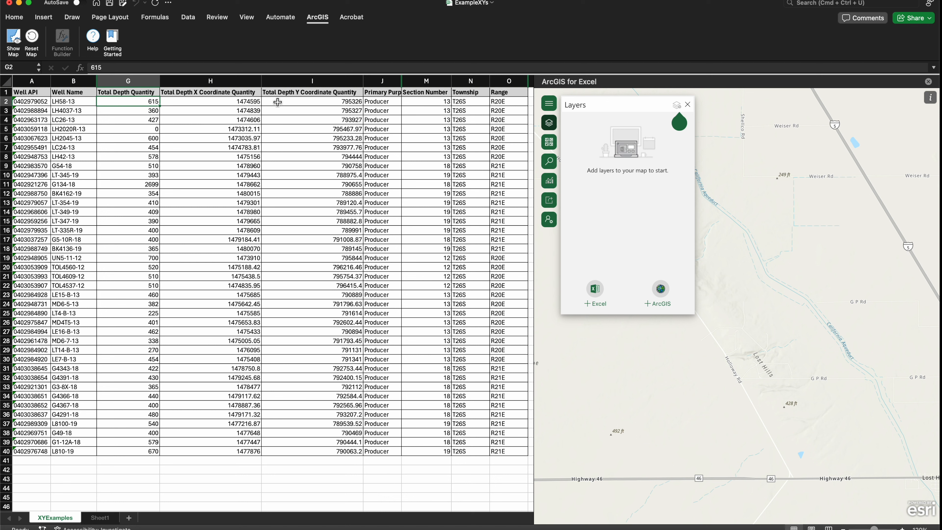
{"action": "left_click_drag", "start_coordinate": [230, 81], "coordinate": [289, 81]}
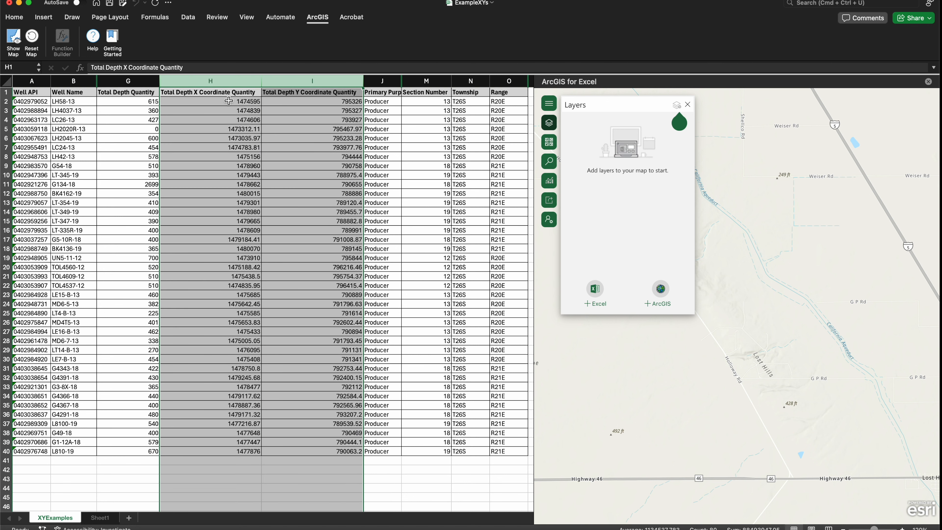
{"action": "left_click", "coordinate": [600, 292]}
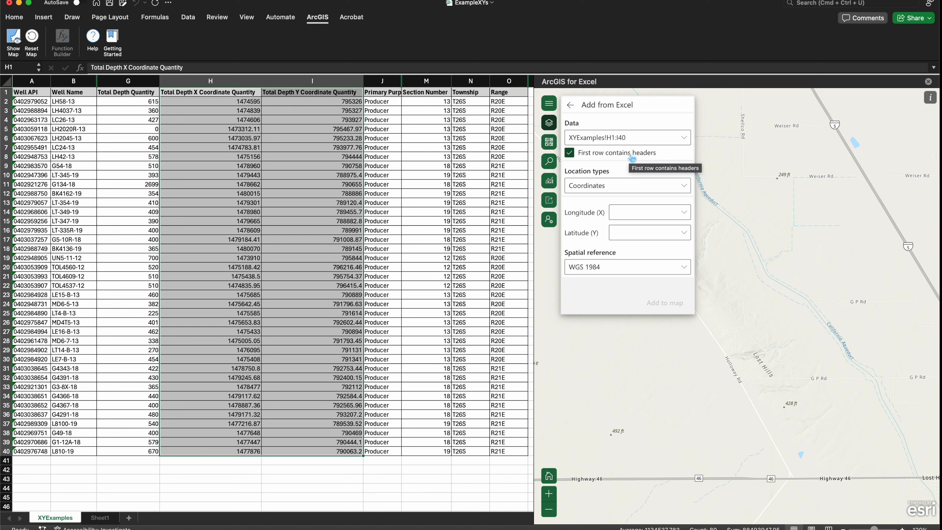
{"action": "left_click", "coordinate": [661, 190]}
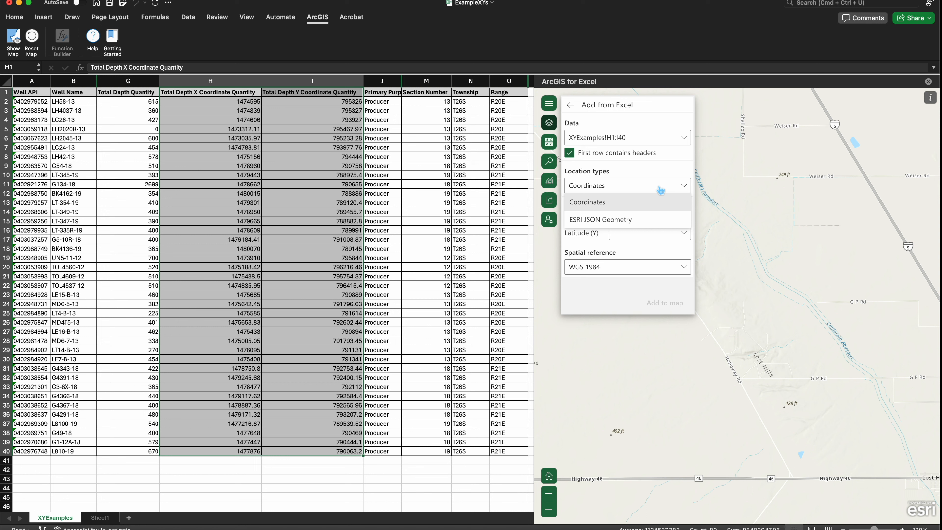
{"action": "left_click", "coordinate": [660, 188]}
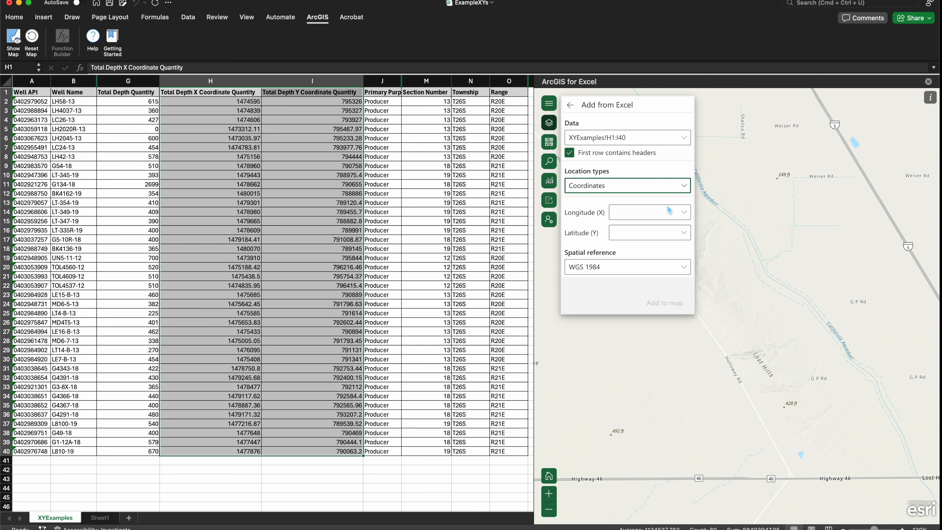
{"action": "left_click", "coordinate": [684, 214]}
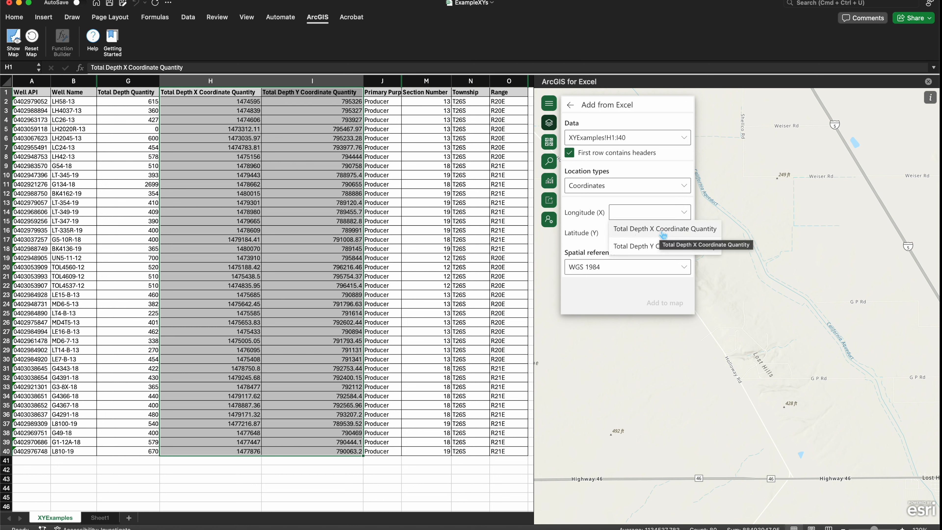
{"action": "left_click", "coordinate": [210, 94]}
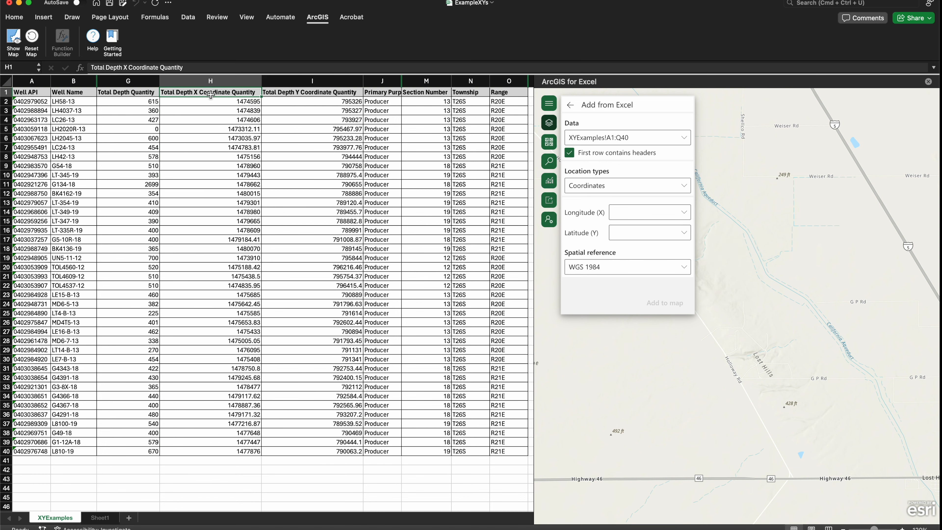
{"action": "left_click", "coordinate": [670, 216]}
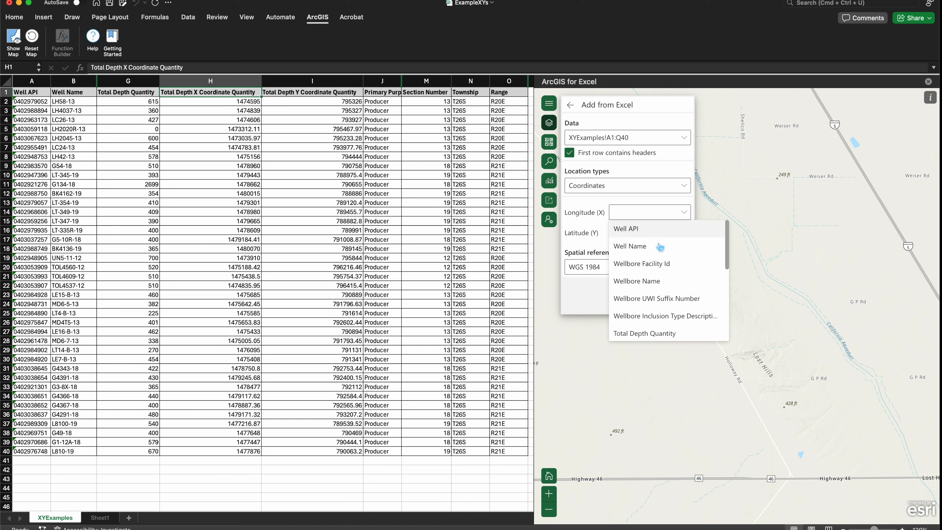
{"action": "scroll", "coordinate": [669, 263], "scroll_direction": "down", "scroll_amount": 5}
{"action": "scroll", "coordinate": [668, 263], "scroll_direction": "down", "scroll_amount": 1}
{"action": "scroll", "coordinate": [669, 262], "scroll_direction": "up", "scroll_amount": 10}
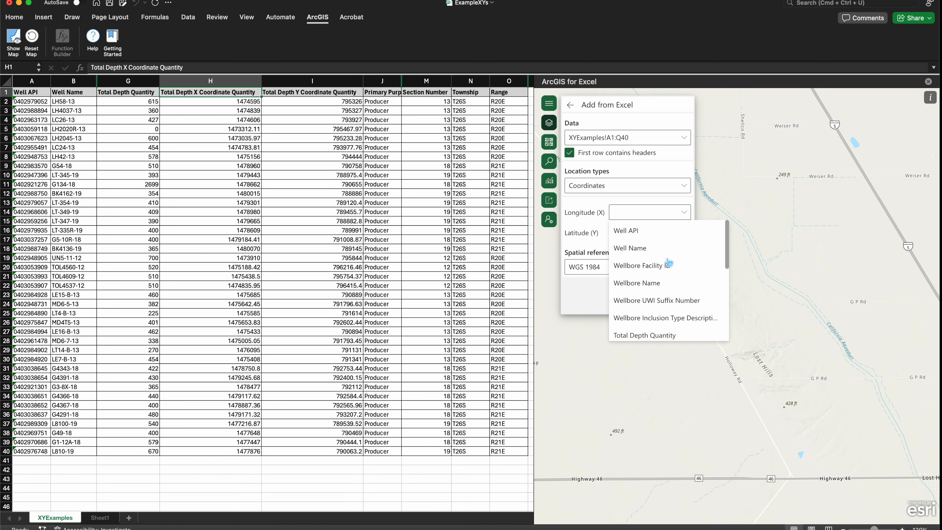
{"action": "left_click", "coordinate": [682, 216]}
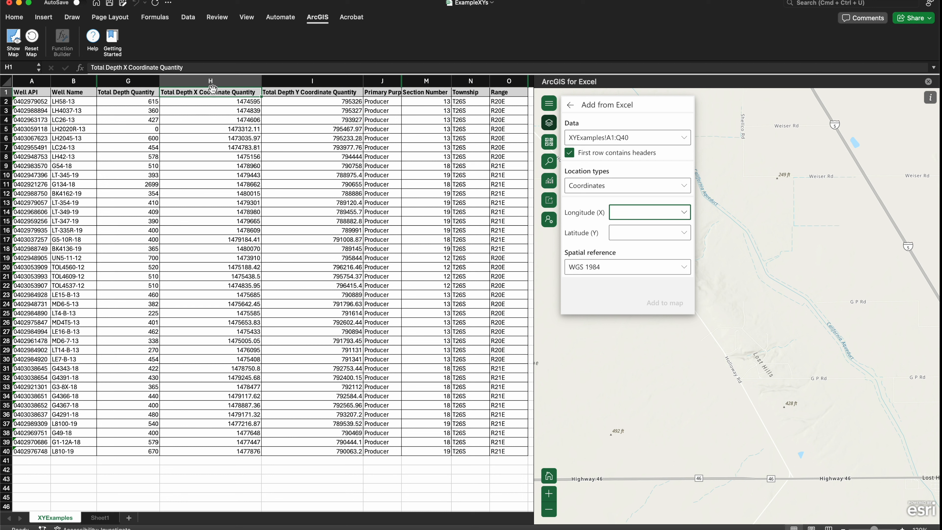
Using columns H and I as the data, set longitude to Total Depth X Coordinate Quantity and latitude to Total Depth Y Coordinate Quantity.
{"action": "left_click_drag", "start_coordinate": [219, 82], "coordinate": [304, 85]}
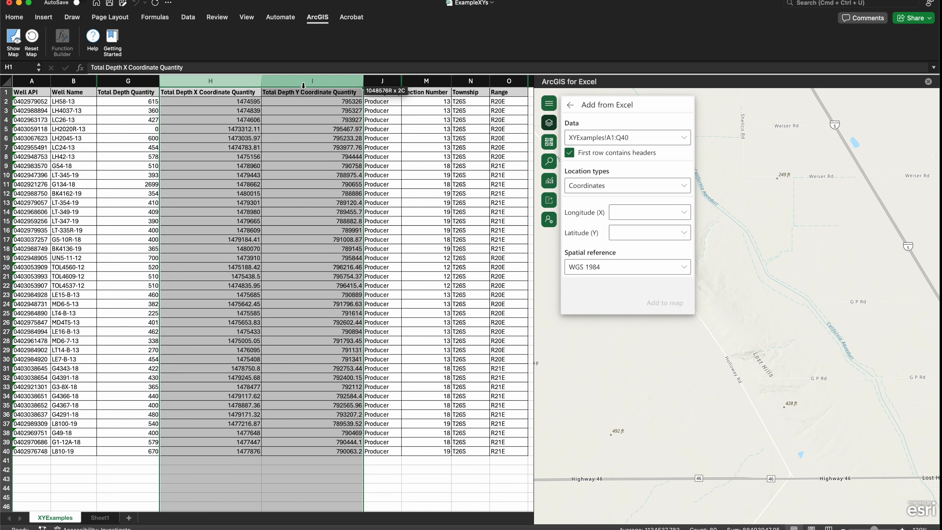
{"action": "left_click", "coordinate": [679, 215]}
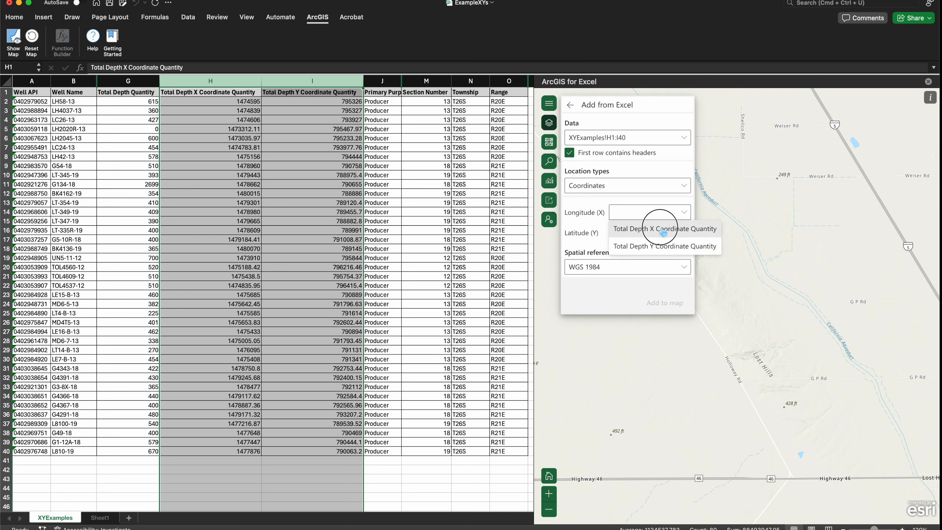
{"action": "left_click", "coordinate": [664, 229]}
{"action": "left_click", "coordinate": [663, 233]}
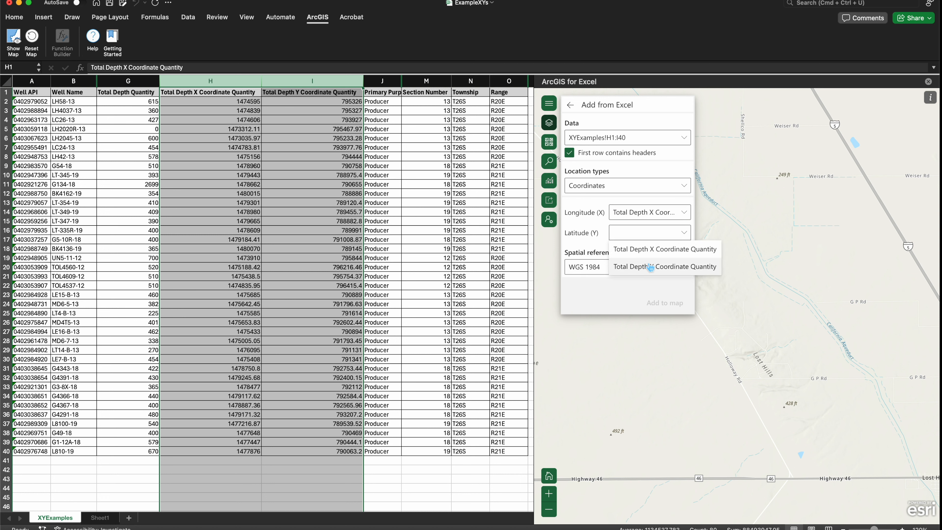
{"action": "left_click", "coordinate": [650, 268]}
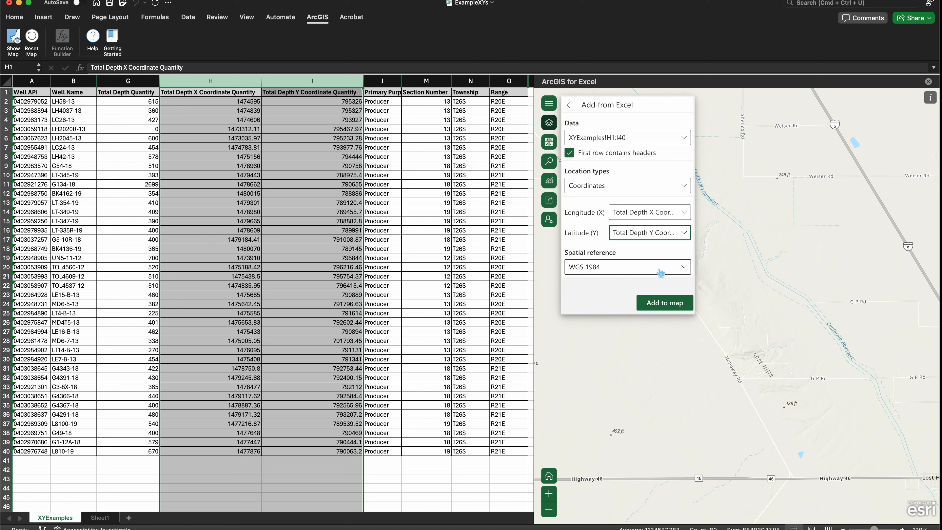
Search the spatial reference list for "NAD27 0405" and for "0405" alone.
{"action": "left_click", "coordinate": [684, 268]}
{"action": "scroll", "coordinate": [641, 328], "scroll_direction": "down", "scroll_amount": 5}
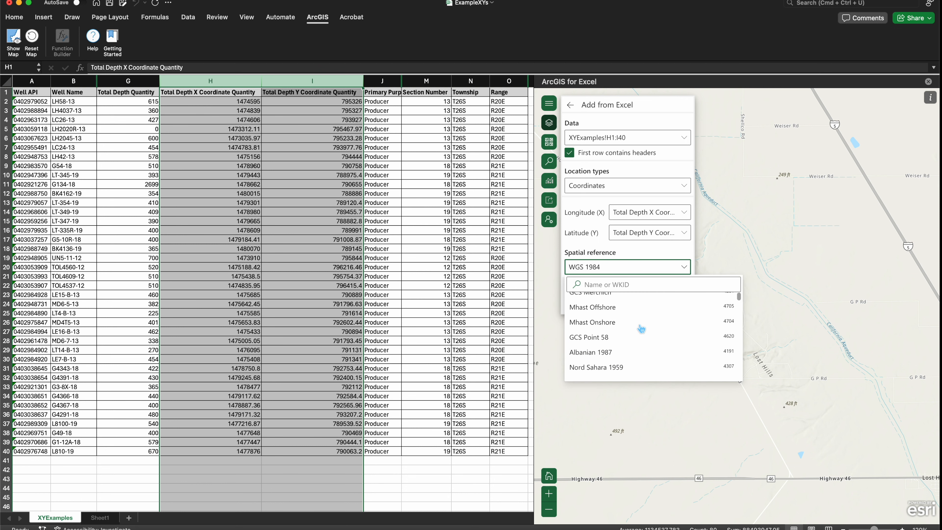
{"action": "scroll", "coordinate": [641, 328], "scroll_direction": "down", "scroll_amount": 10}
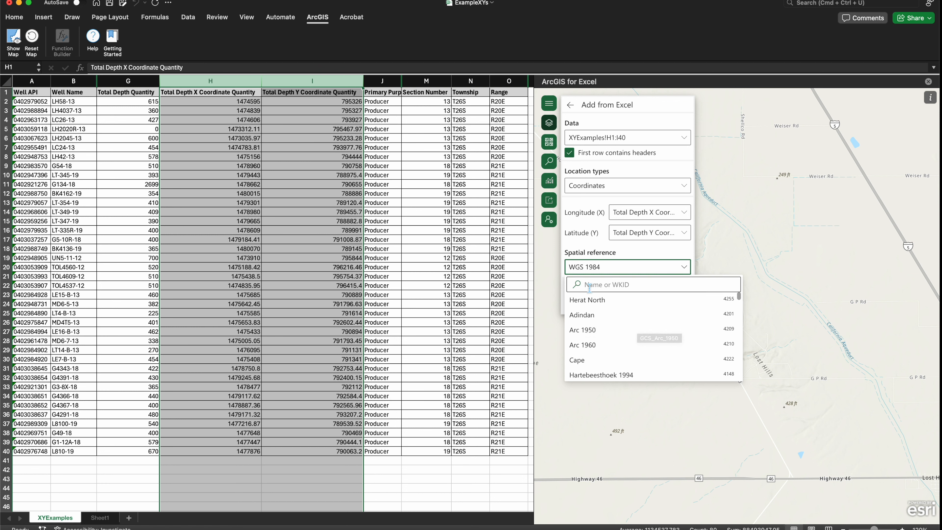
{"action": "left_click", "coordinate": [615, 285]}
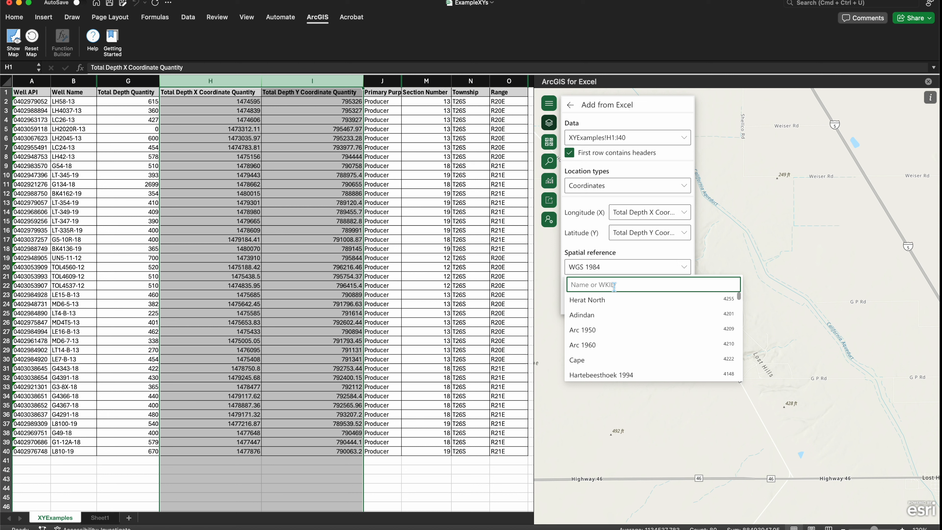
{"action": "type", "text": "NAD27 0405"}
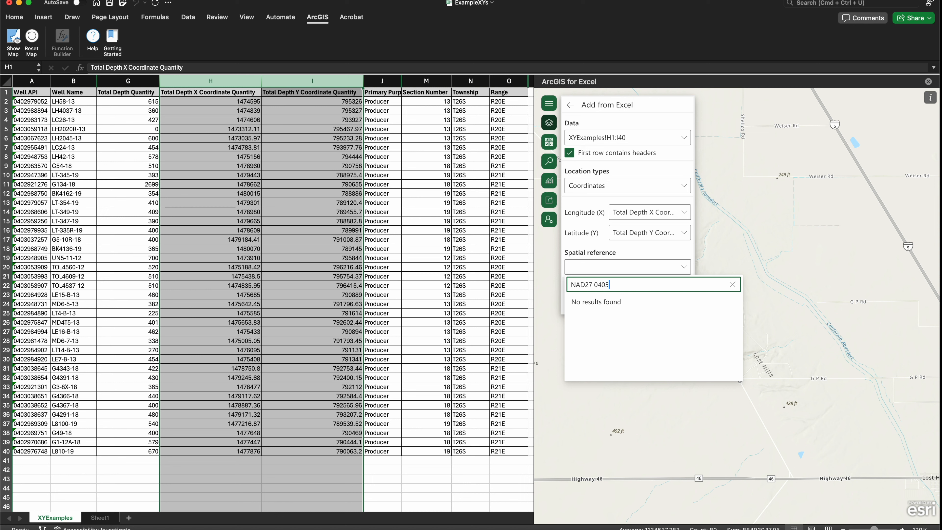
{"action": "left_click_drag", "start_coordinate": [593, 284], "coordinate": [566, 290]}
{"action": "key", "text": "BackSpace"}
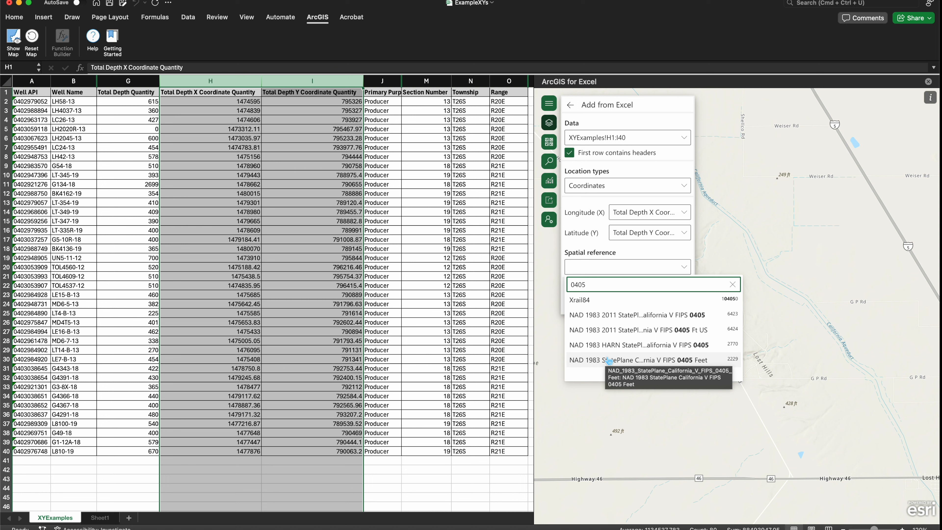
Set the spatial reference to NAD 1927 SPCS Zone California V (WKID 26745) and add the layer to the map.
{"action": "double_click", "coordinate": [595, 284]}
{"action": "key", "text": "BackSpace"}
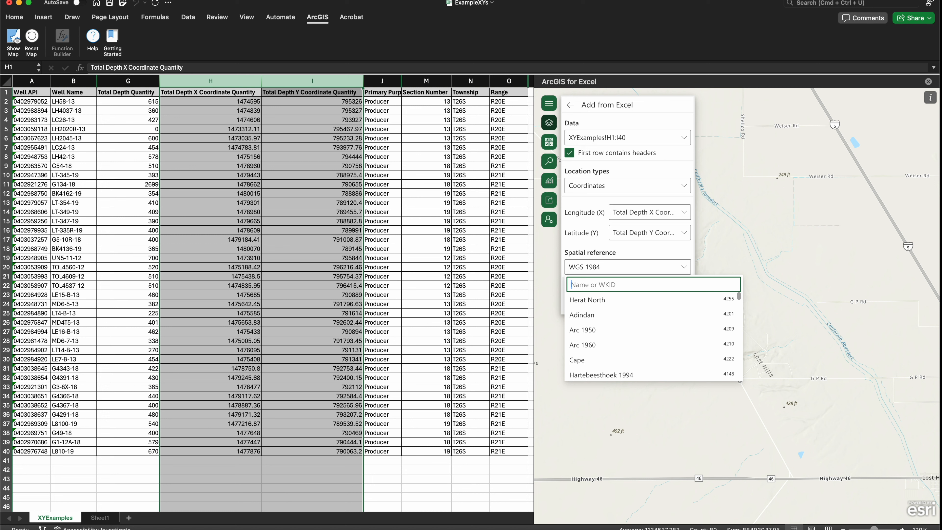
{"action": "type", "text": "26745"}
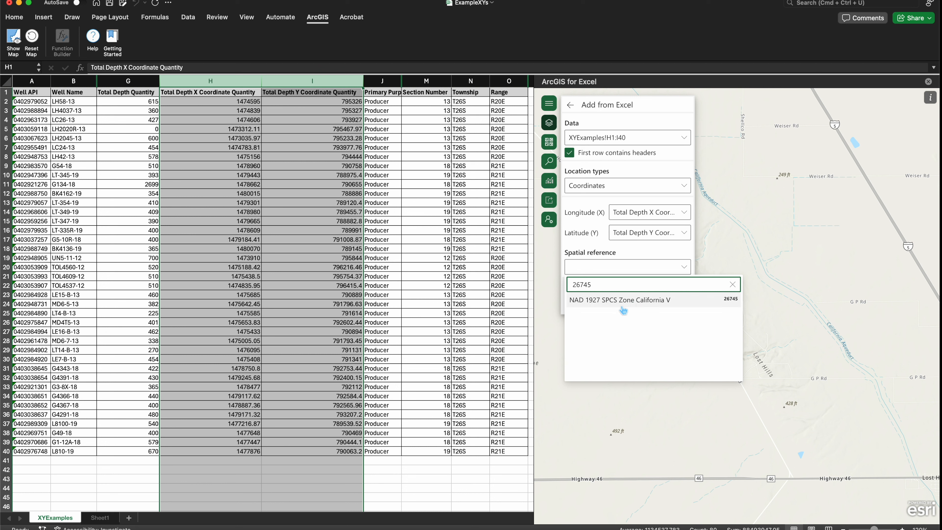
{"action": "left_click", "coordinate": [652, 306]}
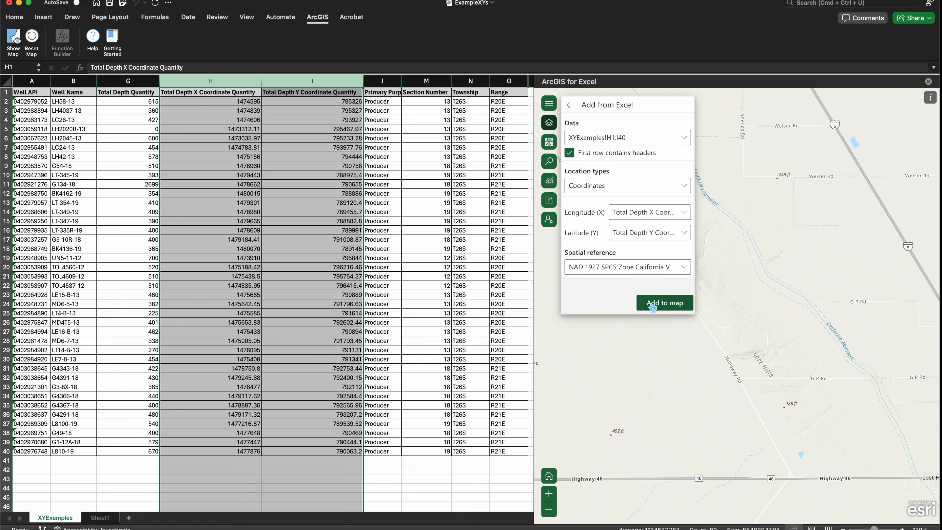
{"action": "left_click", "coordinate": [657, 307]}
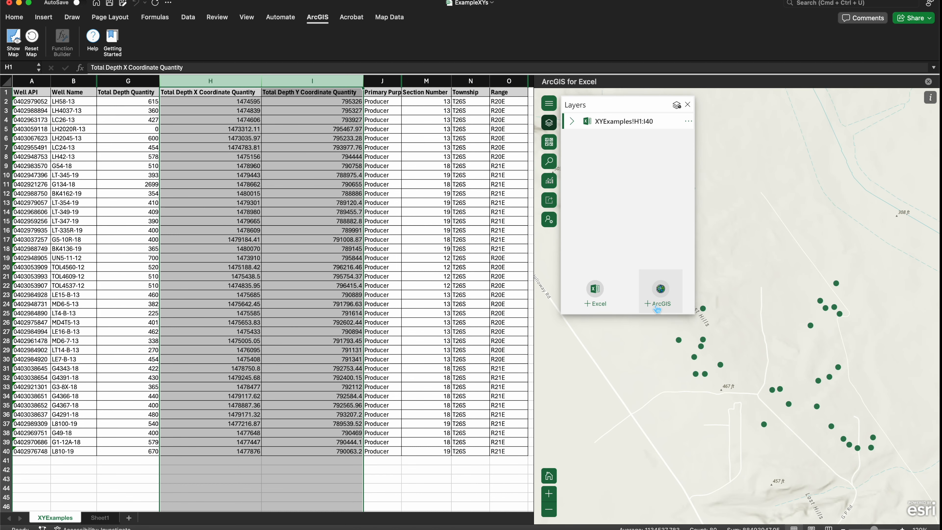
Inspect the attributes of the well point just above the central Lost Hills label and examine how the wells are distributed on the map.
{"action": "left_click", "coordinate": [549, 123]}
{"action": "mouse_move", "coordinate": [667, 344]}
{"action": "left_mouse_down"}
{"action": "mouse_move", "coordinate": [679, 315]}
{"action": "mouse_move", "coordinate": [668, 330]}
{"action": "left_mouse_up"}
{"action": "left_click", "coordinate": [705, 294]}
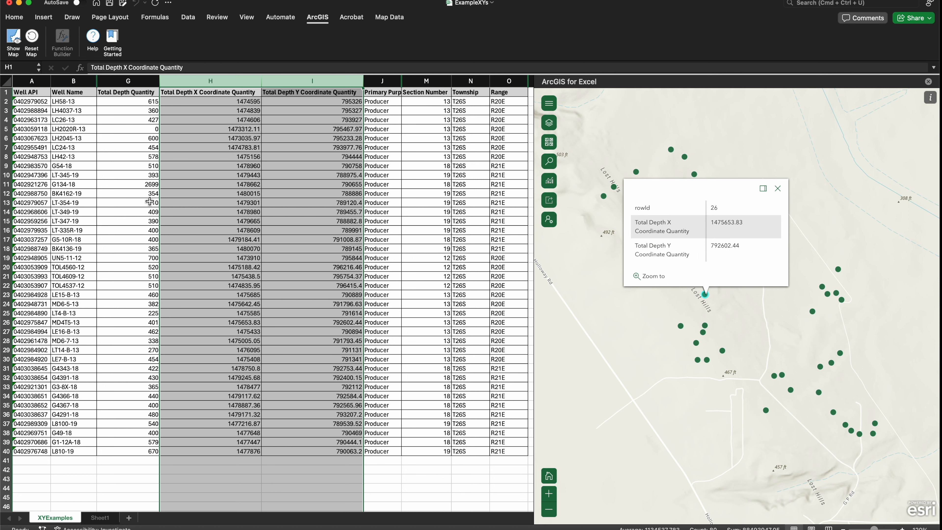
{"action": "left_click", "coordinate": [778, 188]}
{"action": "mouse_move", "coordinate": [647, 277]}
{"action": "left_mouse_down"}
{"action": "mouse_move", "coordinate": [633, 282]}
{"action": "mouse_move", "coordinate": [661, 282]}
{"action": "left_mouse_up"}
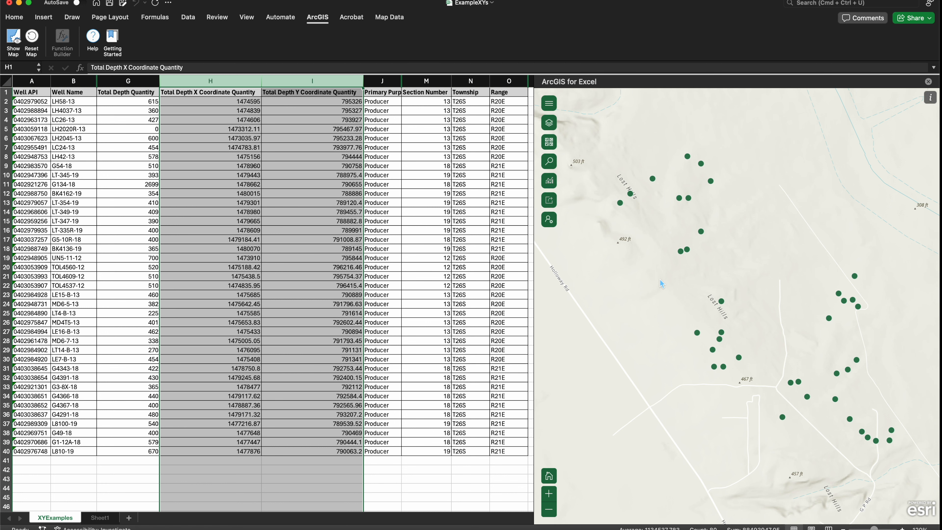
{"action": "scroll", "coordinate": [734, 282], "scroll_direction": "down", "scroll_amount": 4}
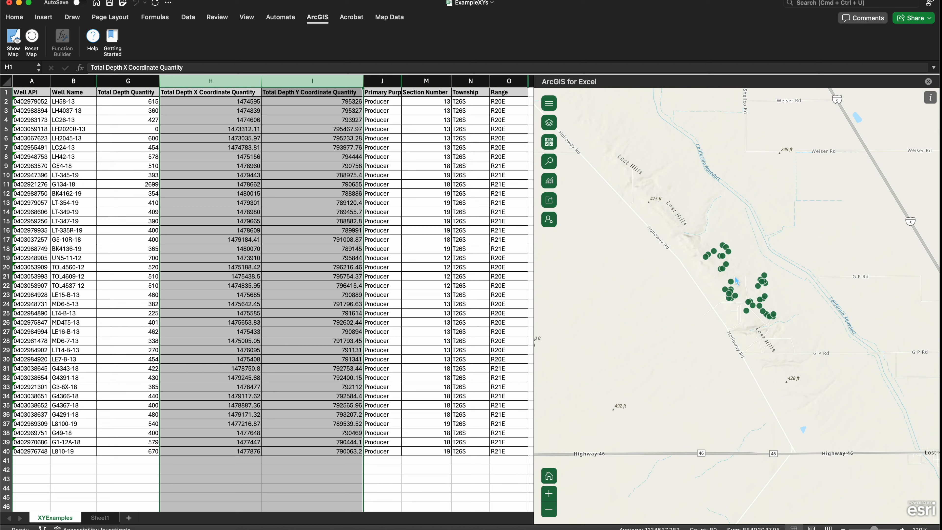
{"action": "scroll", "coordinate": [736, 285], "scroll_direction": "up", "scroll_amount": 5}
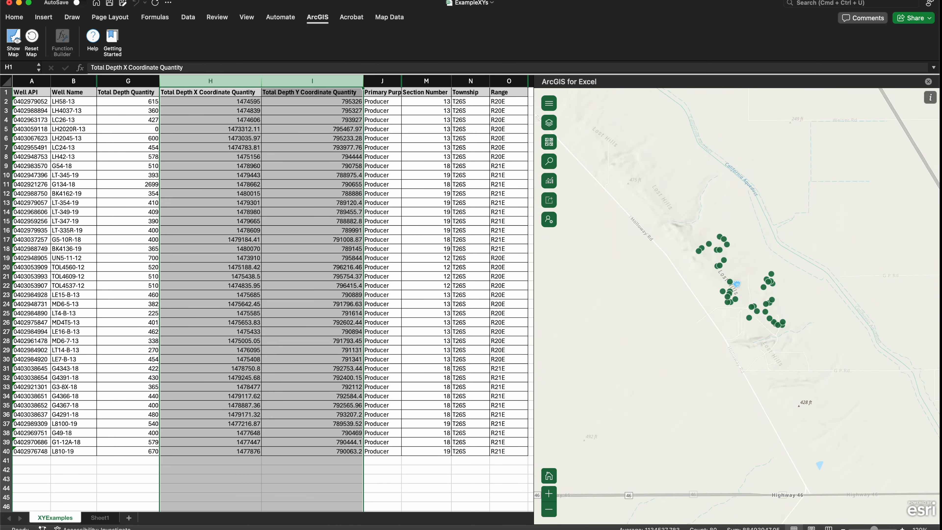
{"action": "left_click_drag", "start_coordinate": [737, 286], "coordinate": [727, 299]}
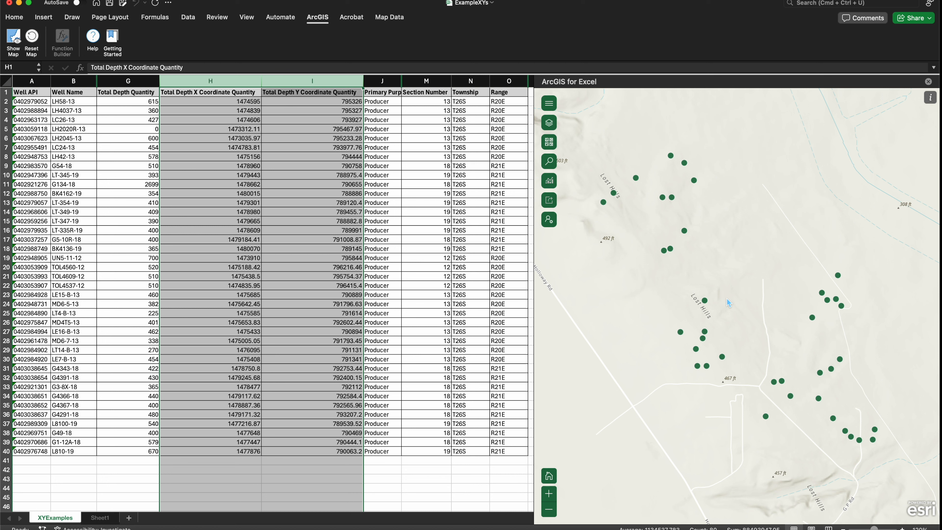